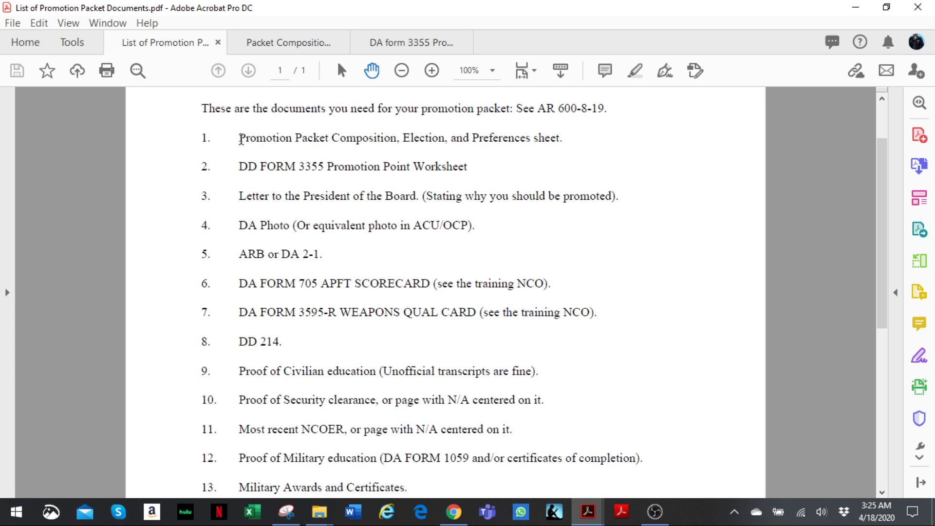
# Switch from the promotion packet document list to the Packet Composition form's tab
pyautogui.moveTo(243, 139); pyautogui.dragTo(569, 150)
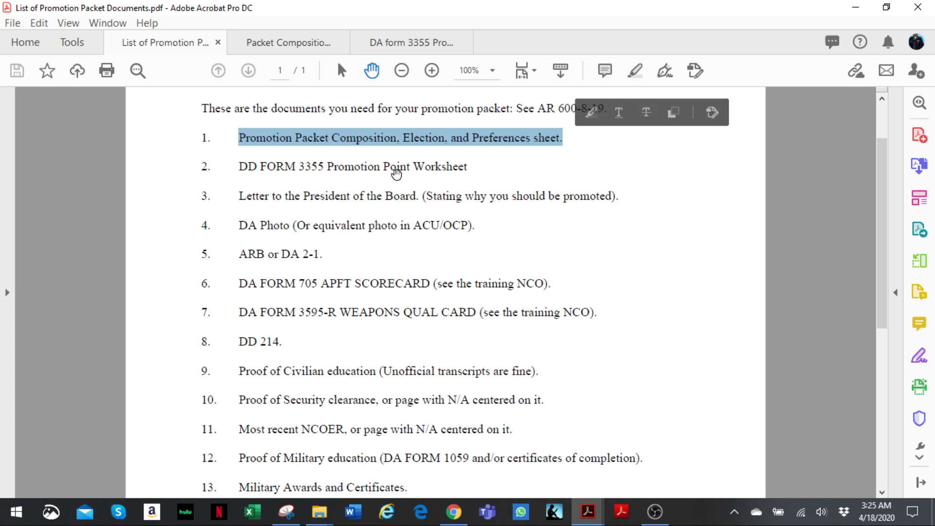
pyautogui.click(401, 190)
pyautogui.click(259, 42)
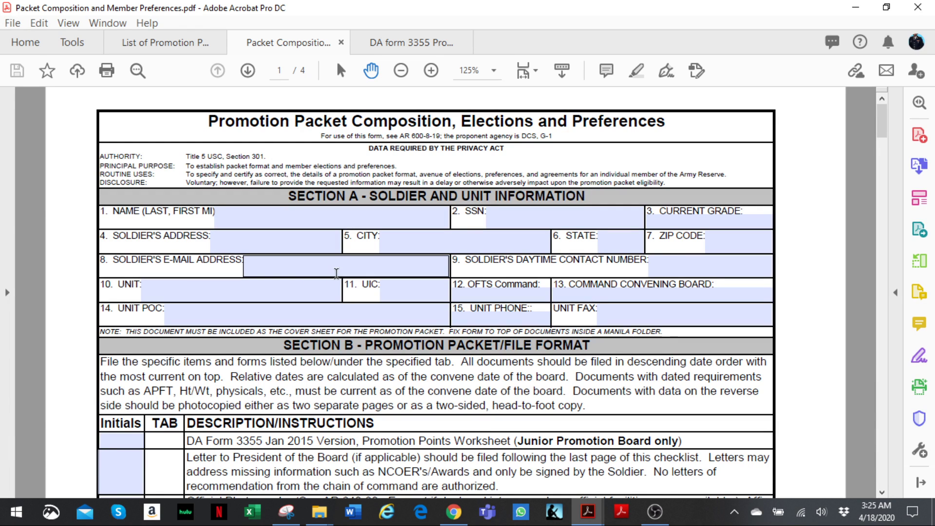
# Enter 412 TEC in Section A's OFTS Command field, leaving the other fields blank
pyautogui.click(317, 269)
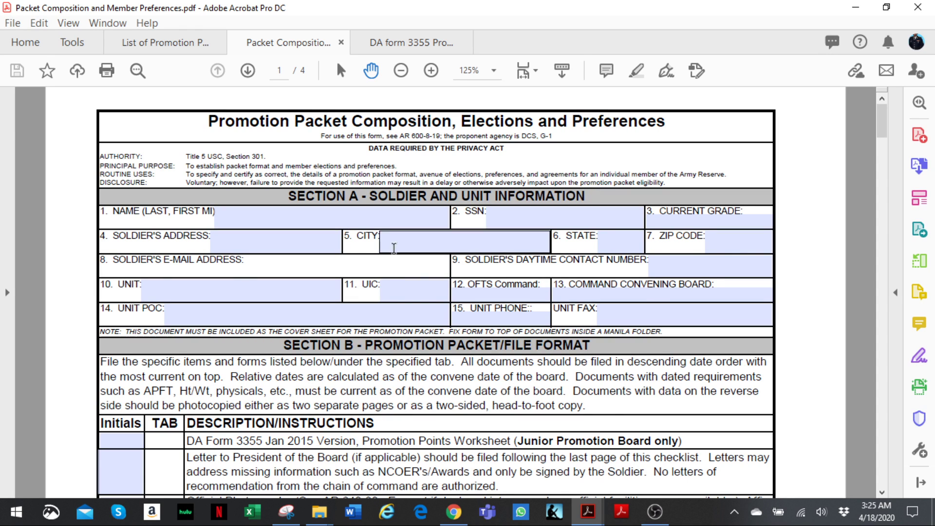
pyautogui.click(401, 291)
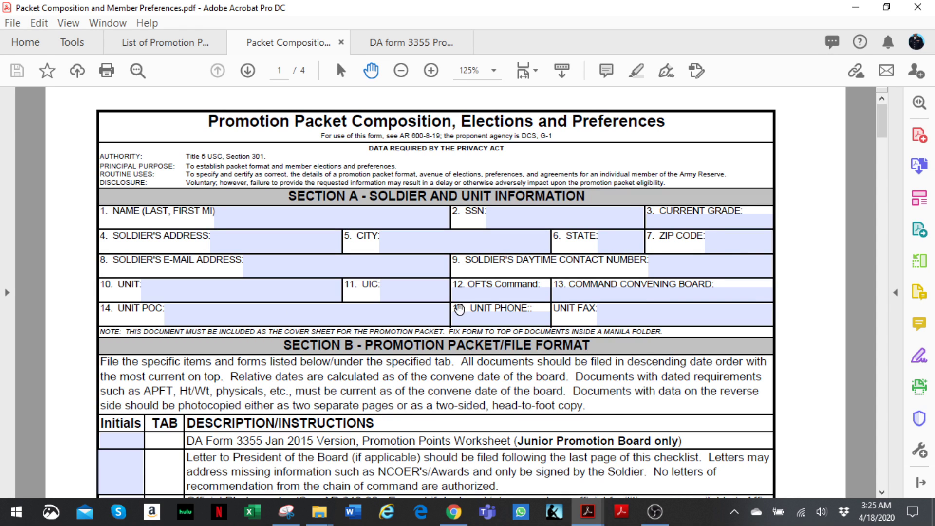
pyautogui.click(487, 298)
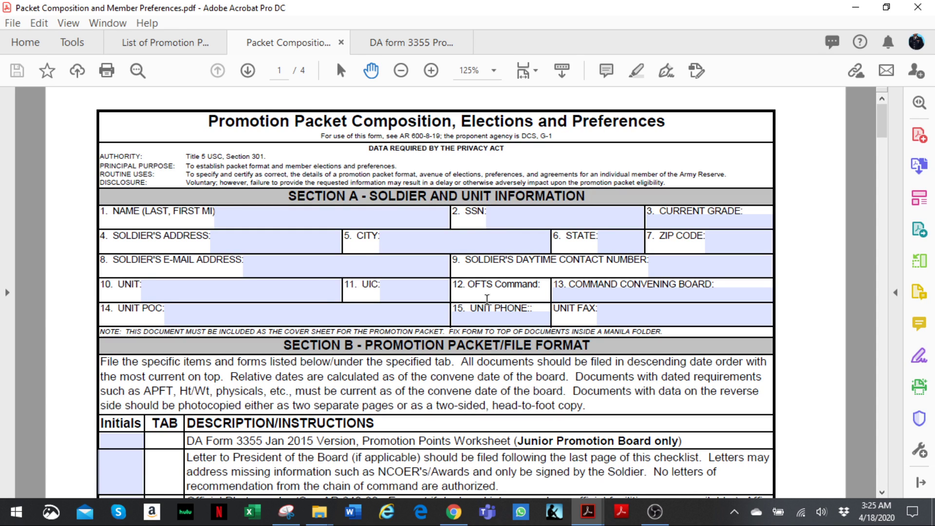
pyautogui.write('412 TEC')
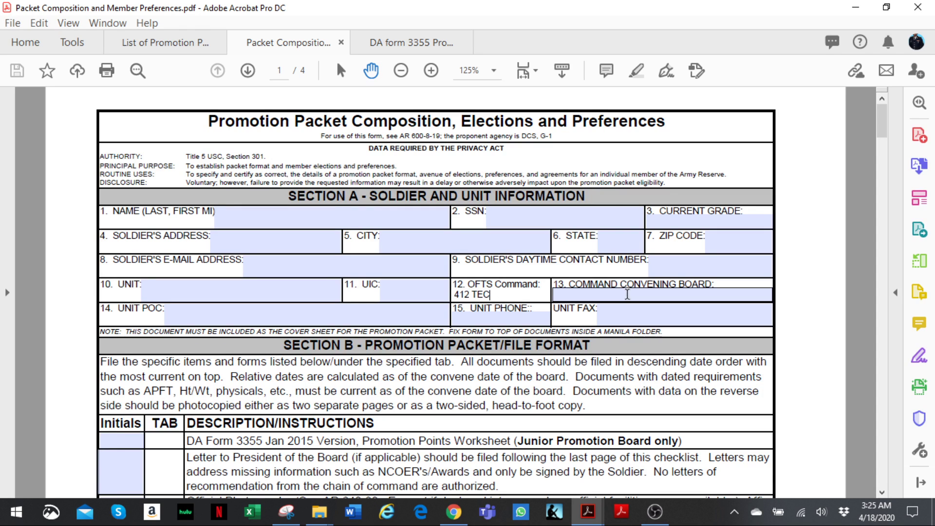
pyautogui.click(668, 295)
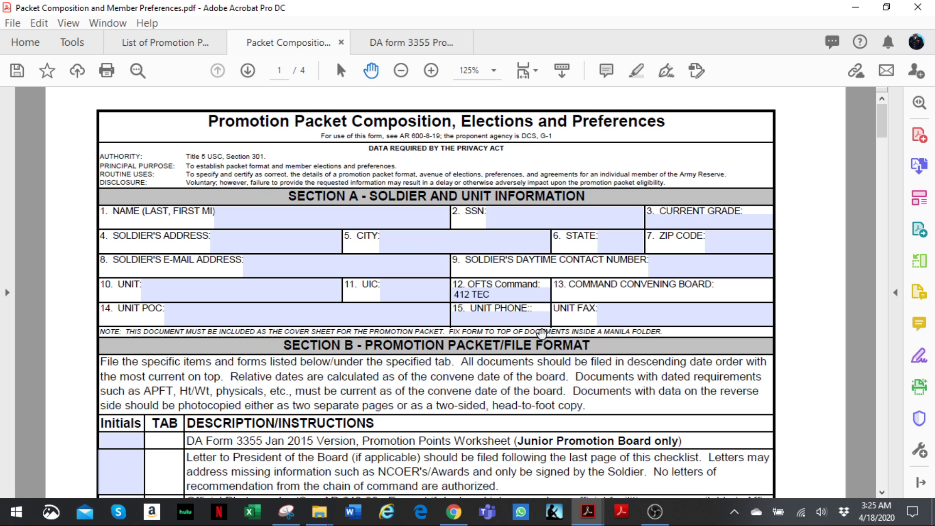
pyautogui.click(307, 312)
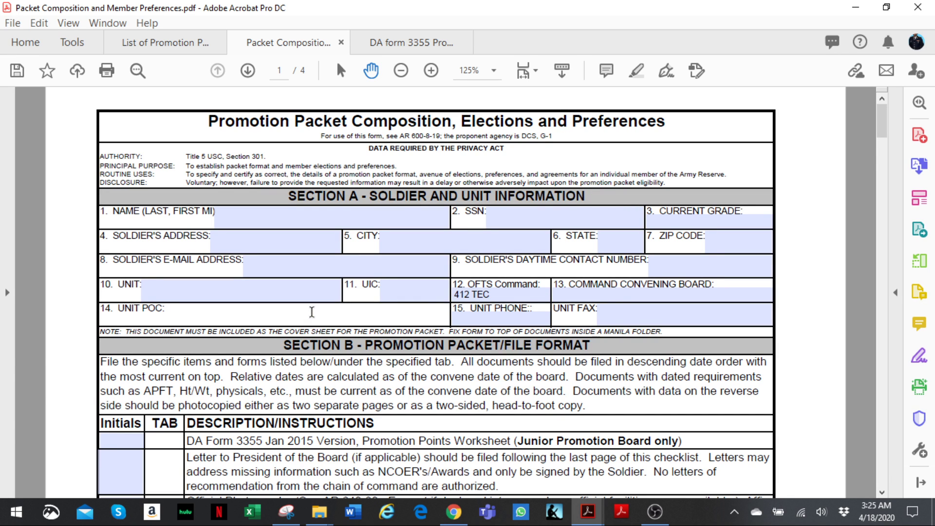
# Write MO in the Initials boxes for DA Form 3355 and Tab A Official Photograph
pyautogui.scroll(-1, 312, 312)
pyautogui.scroll(-3, 490, 267)
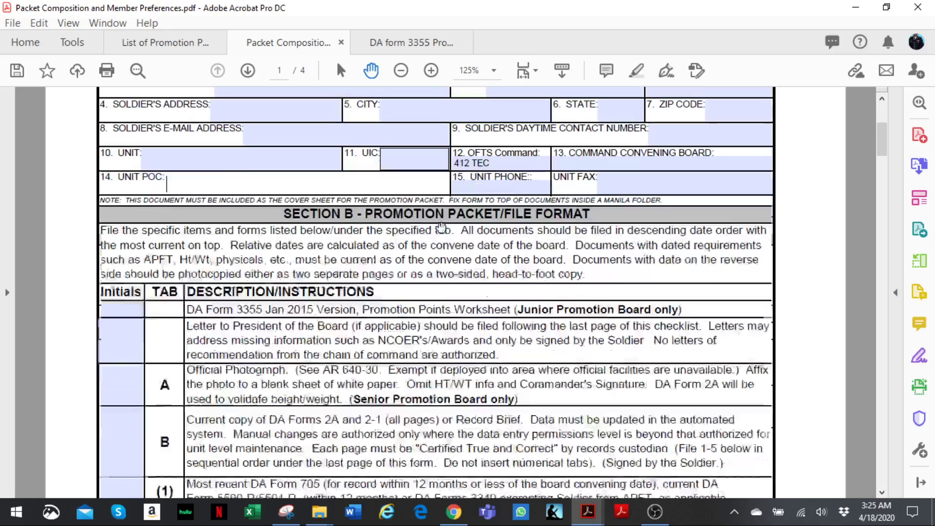
pyautogui.scroll(-2, 165, 205)
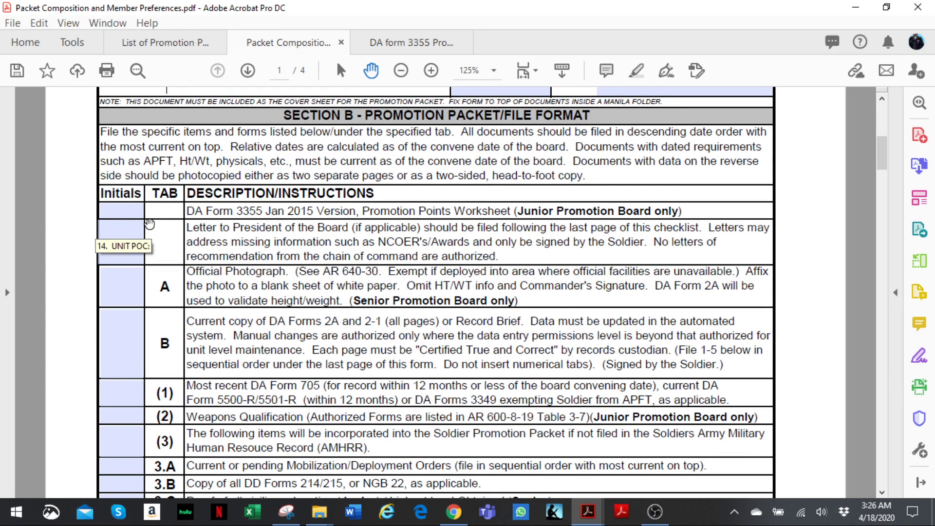
pyautogui.click(119, 212)
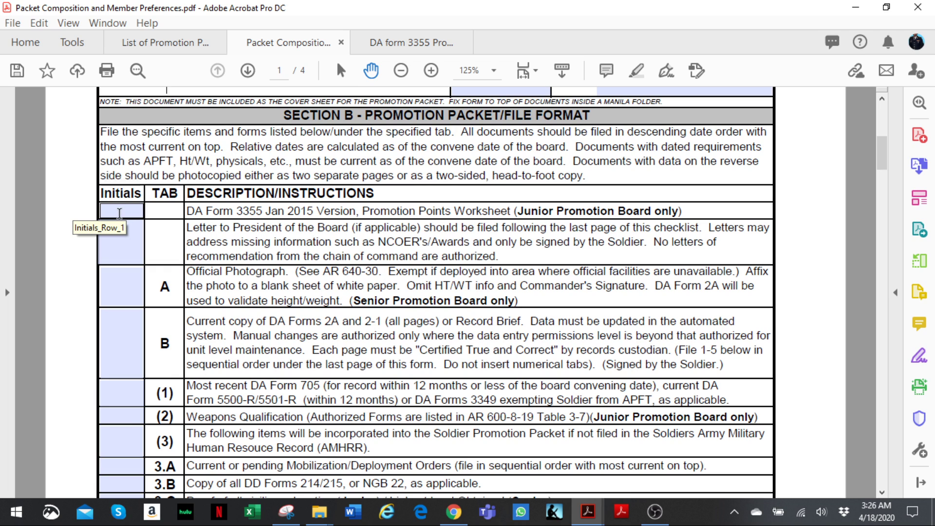
pyautogui.click(116, 226)
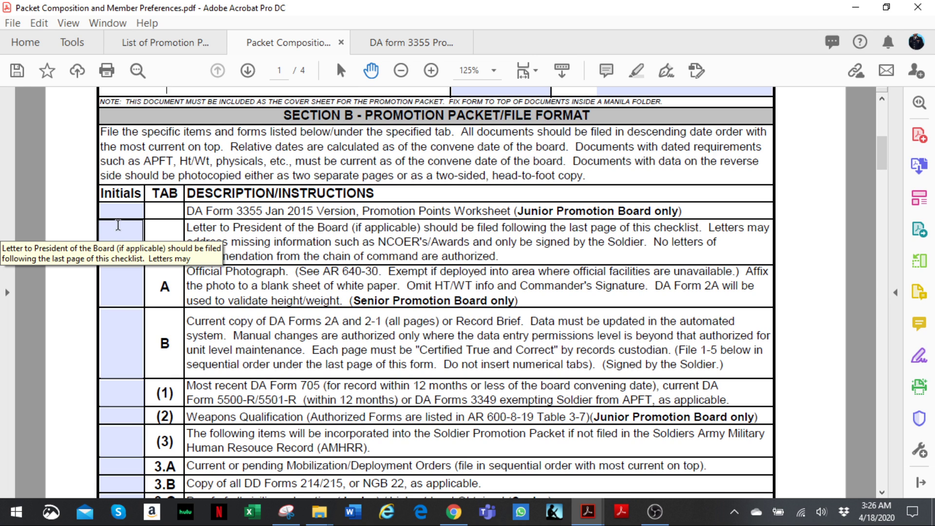
pyautogui.scroll(-1, 118, 232)
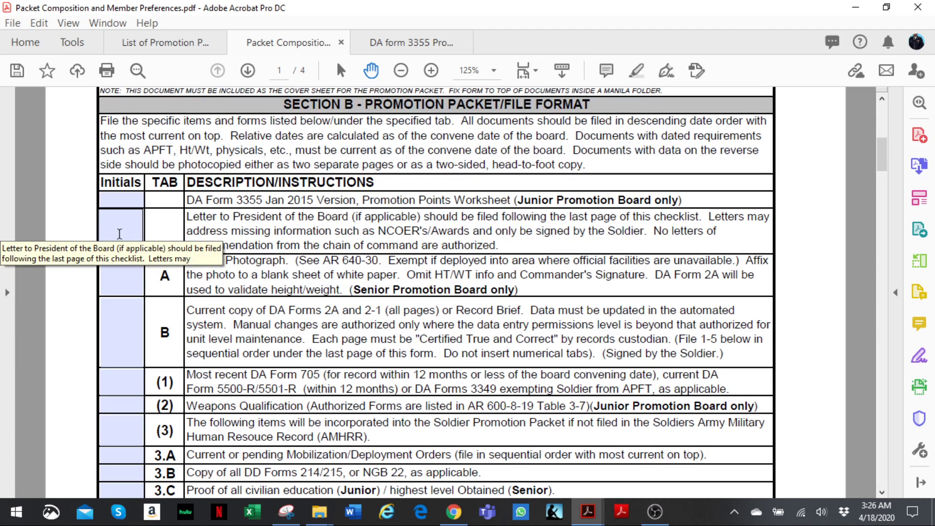
pyautogui.click(131, 201)
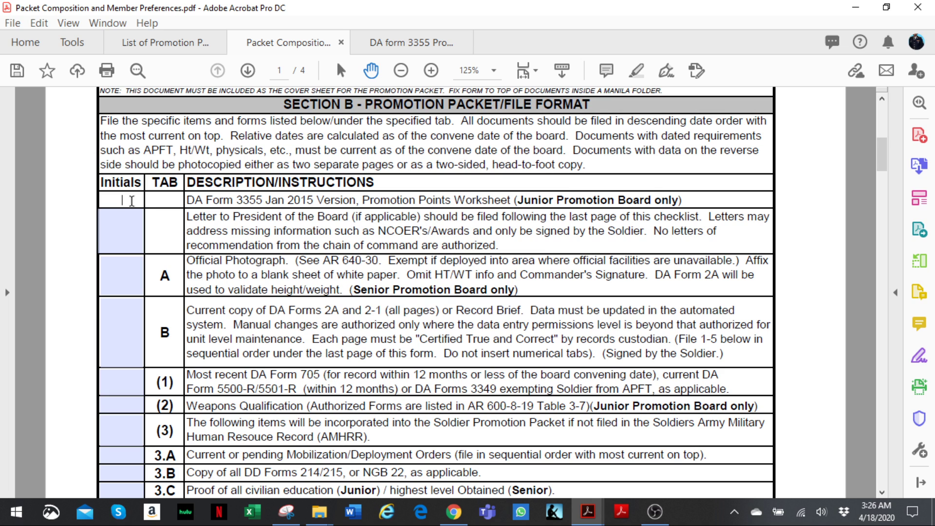
pyautogui.write('MO')
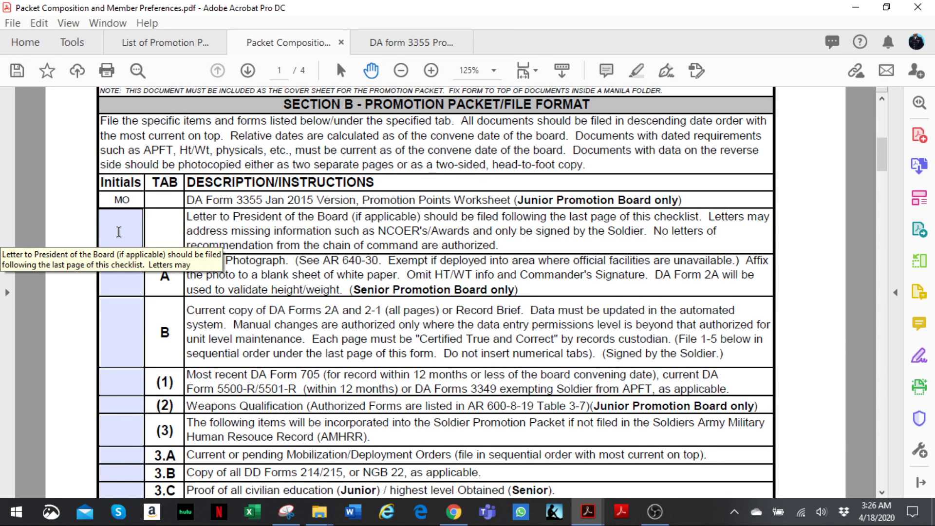
pyautogui.click(122, 261)
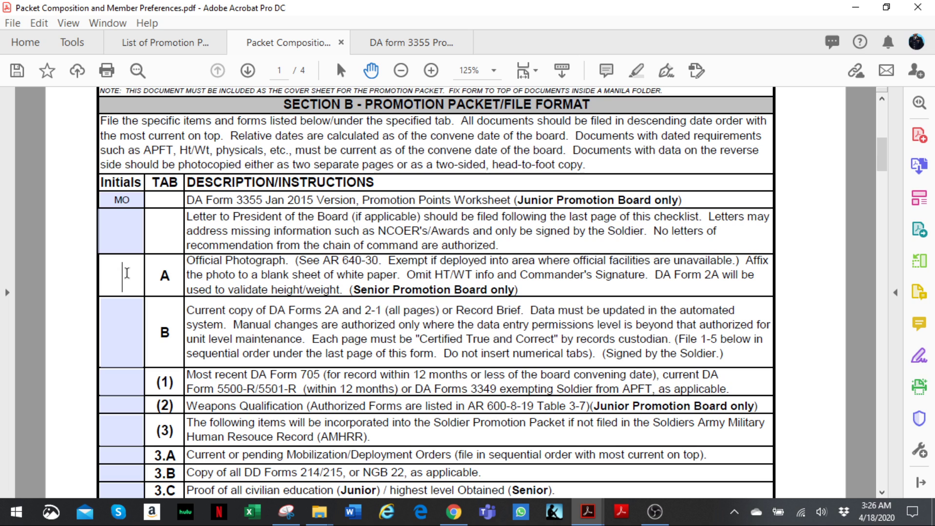
pyautogui.write('MO')
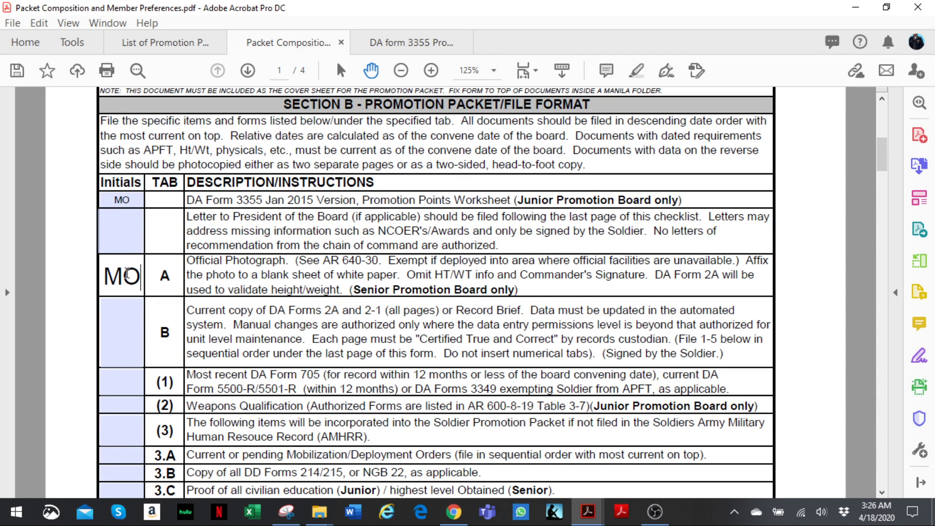
# Write MO beside item 3.A, Current or pending Mobilization/Deployment Orders
pyautogui.scroll(-3, 126, 274)
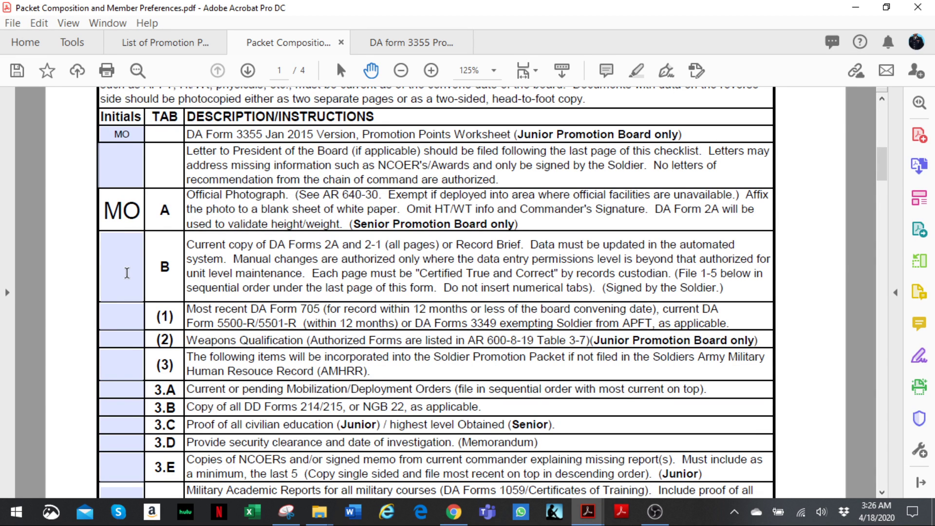
pyautogui.scroll(-2, 127, 274)
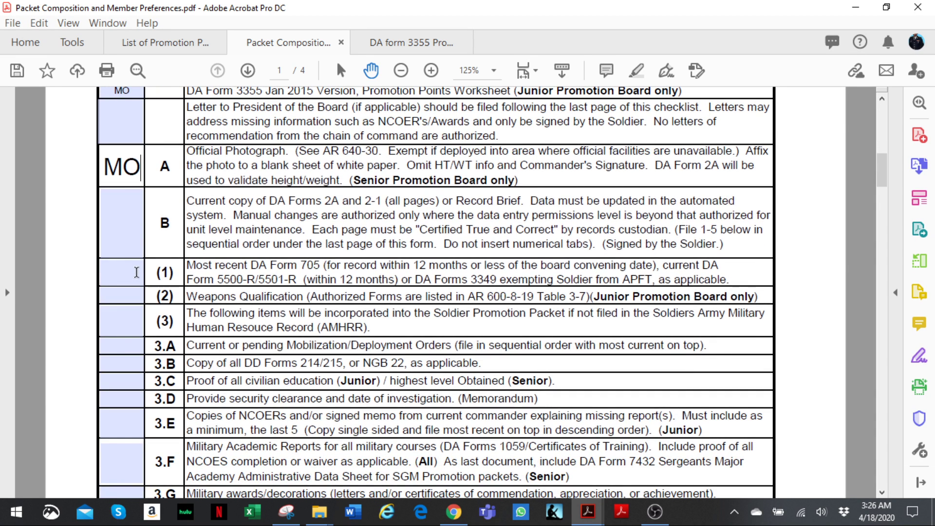
pyautogui.scroll(-2, 138, 272)
pyautogui.scroll(-2, 138, 273)
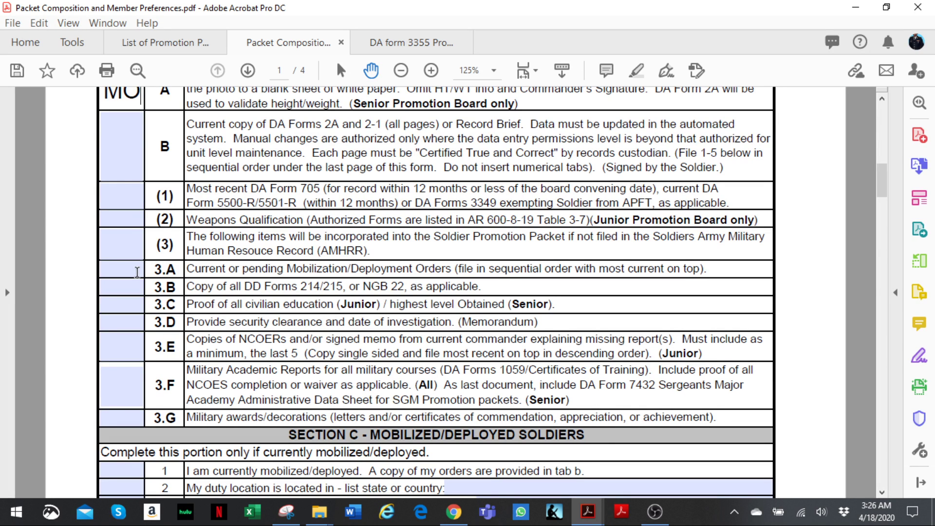
pyautogui.scroll(-1, 138, 273)
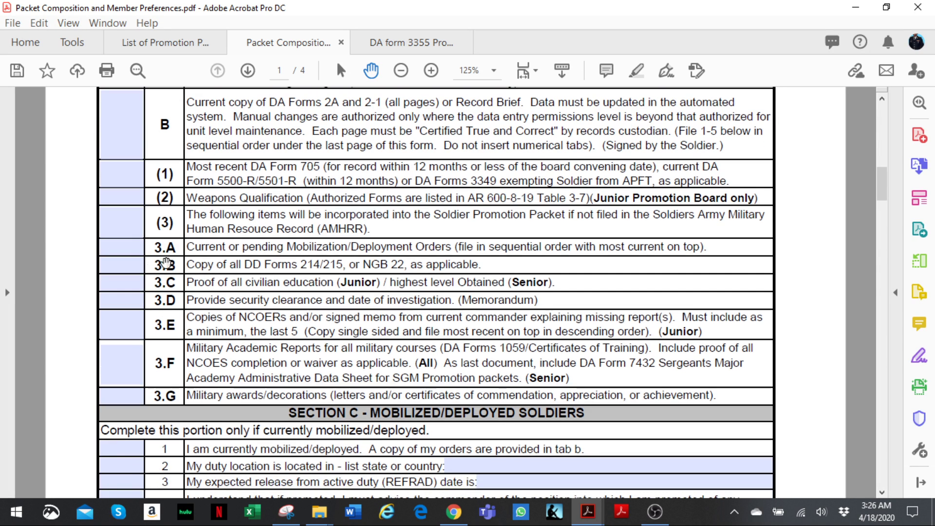
pyautogui.click(138, 286)
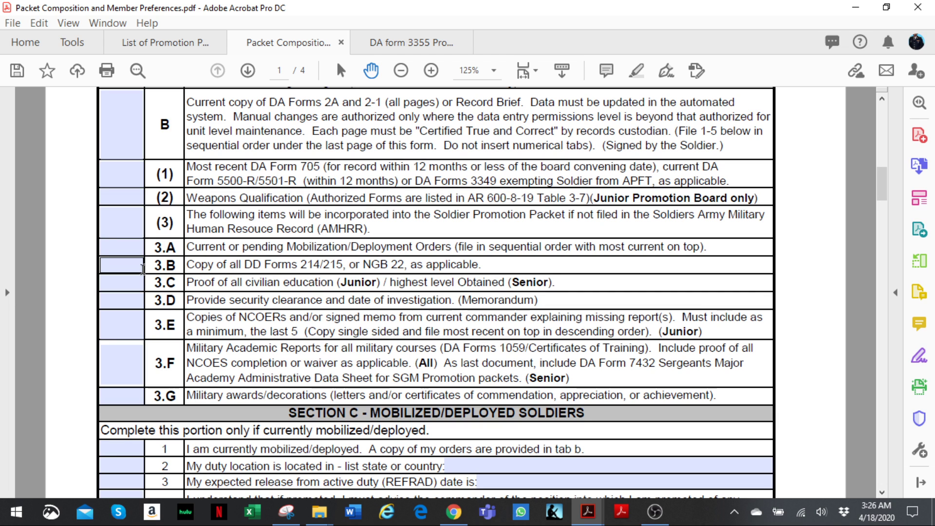
pyautogui.click(136, 248)
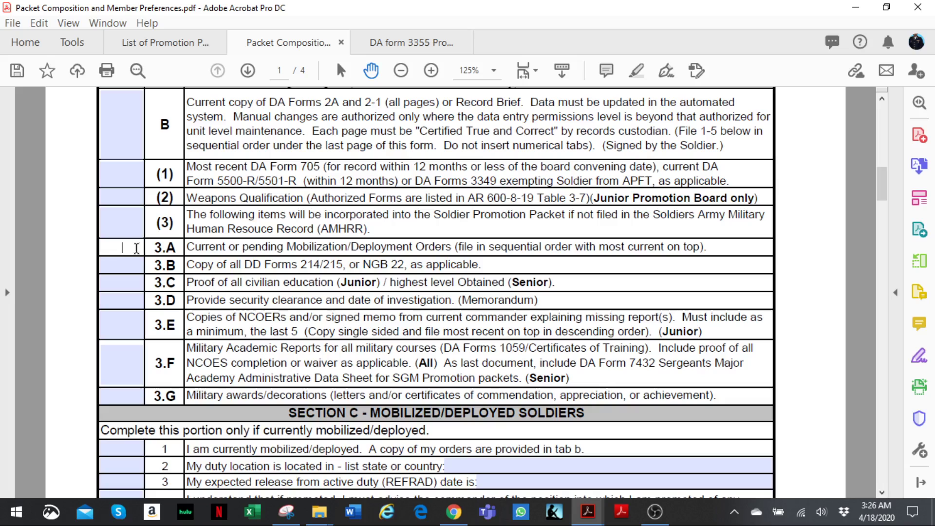
pyautogui.write('MO')
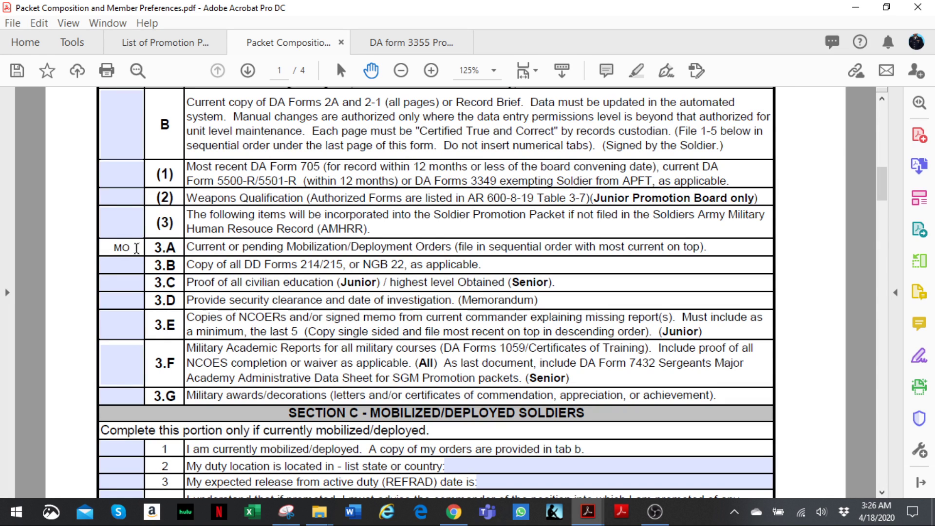
pyautogui.scroll(-1, 139, 274)
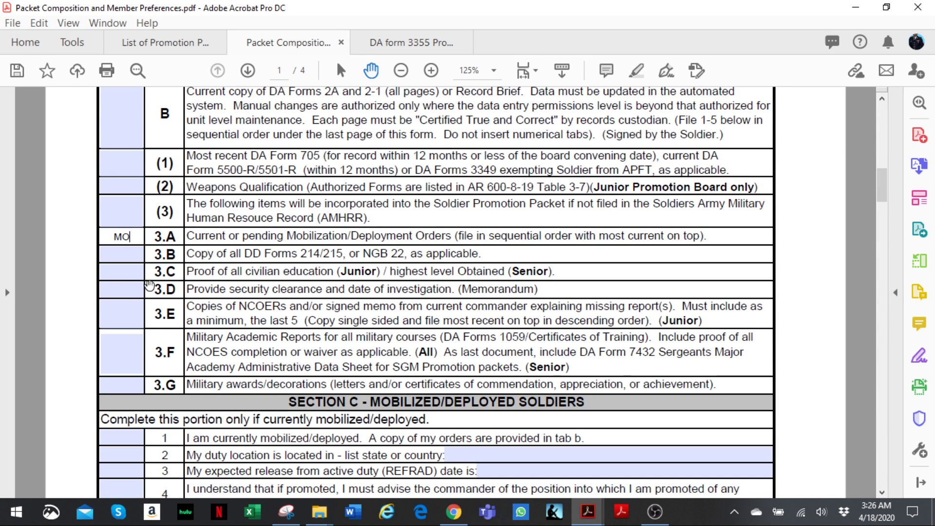
pyautogui.click(131, 273)
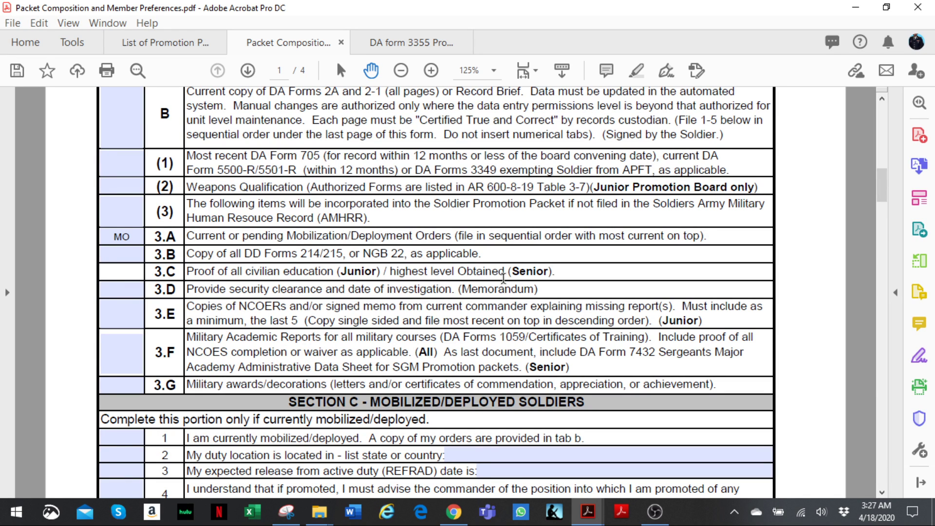
# Write MO beside item 3.F, Military Academic Reports, leaving 3.D and 3.E blank
pyautogui.click(140, 295)
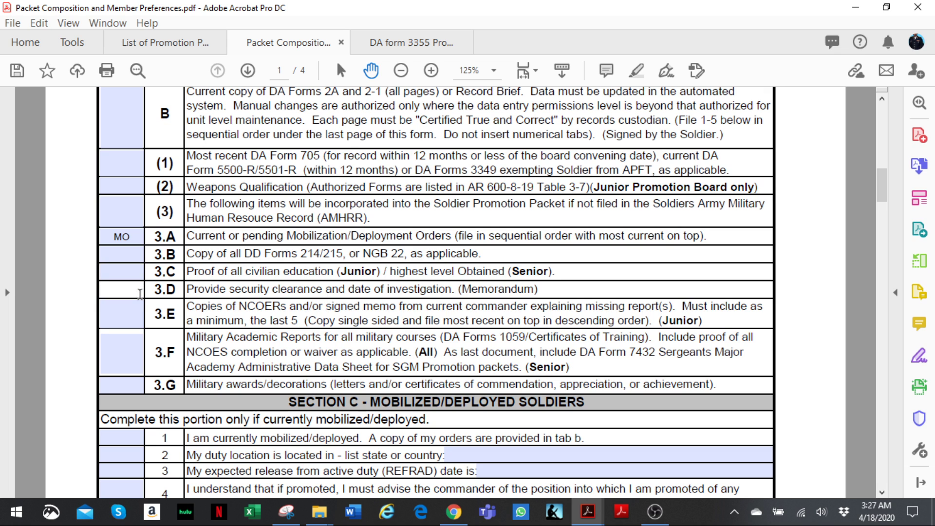
pyautogui.scroll(-1, 140, 294)
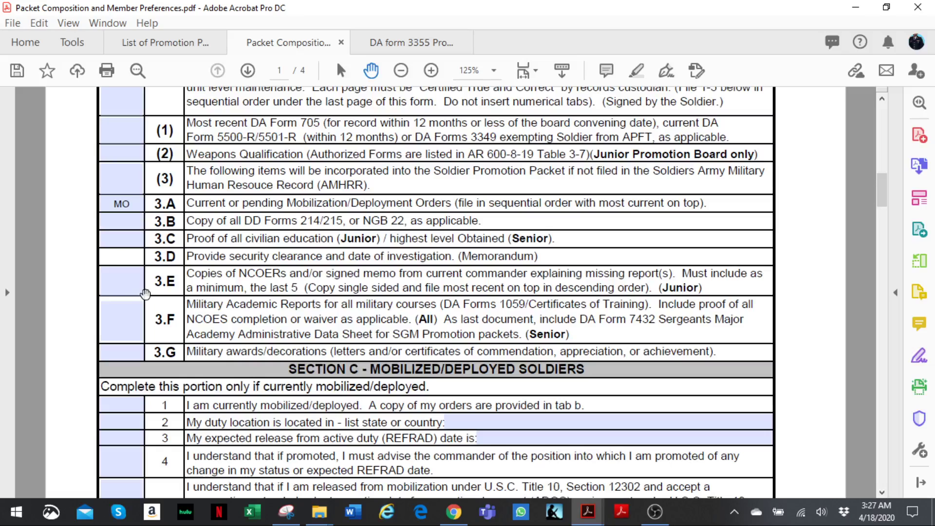
pyautogui.click(140, 276)
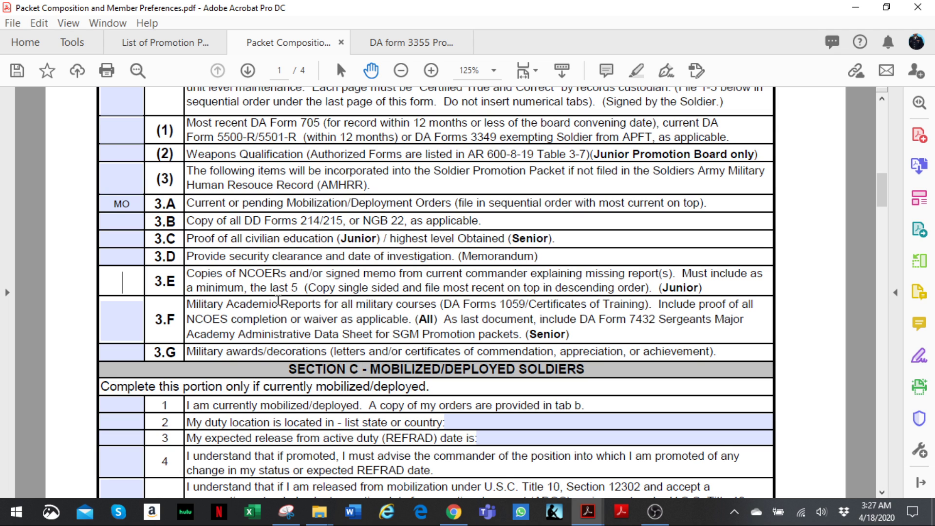
pyautogui.scroll(-1, 161, 319)
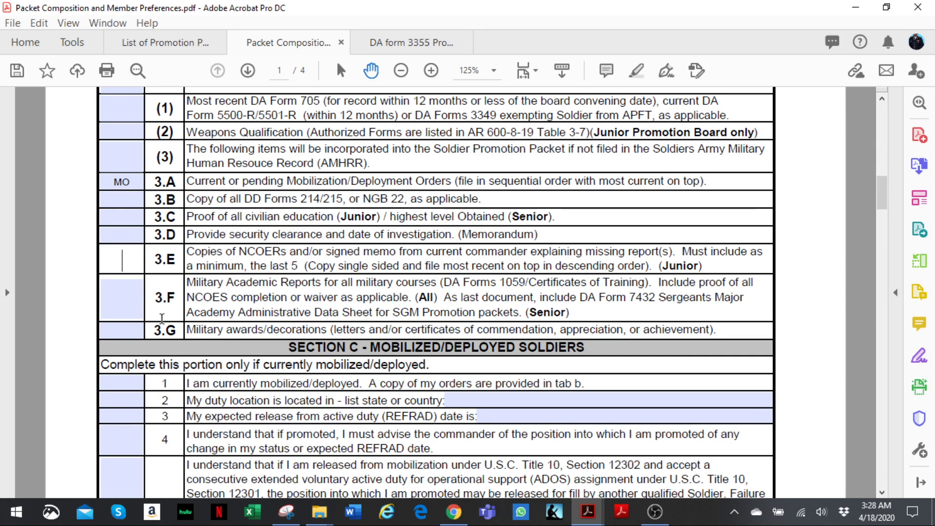
pyautogui.click(123, 292)
pyautogui.write('MO')
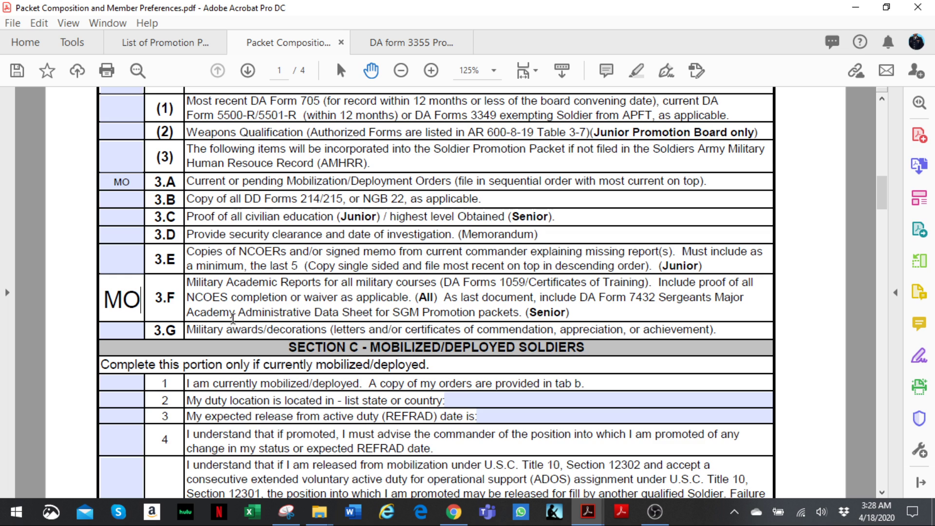
pyautogui.scroll(-1, 232, 321)
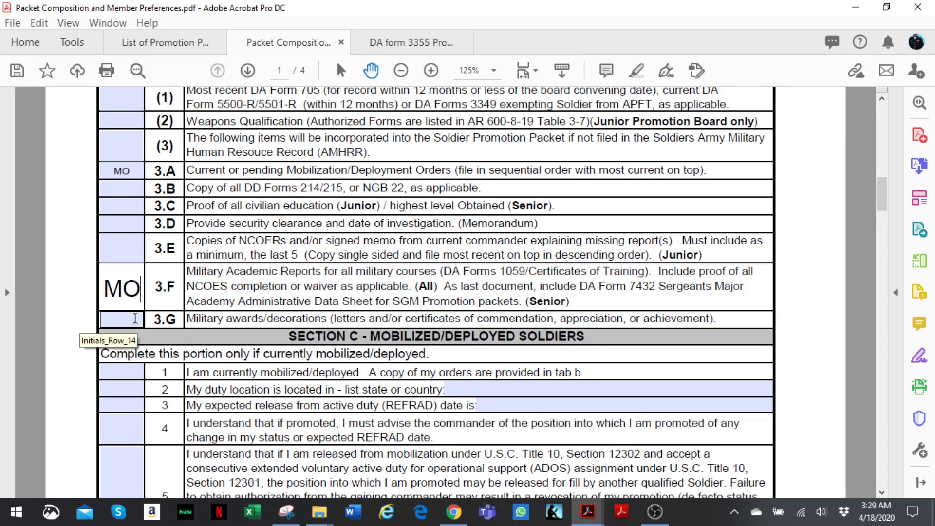
# Scroll to page 2's Section F mileage items, selecting item a's initials and miles blanks without typing
pyautogui.scroll(-3, 135, 318)
pyautogui.scroll(-10, 142, 320)
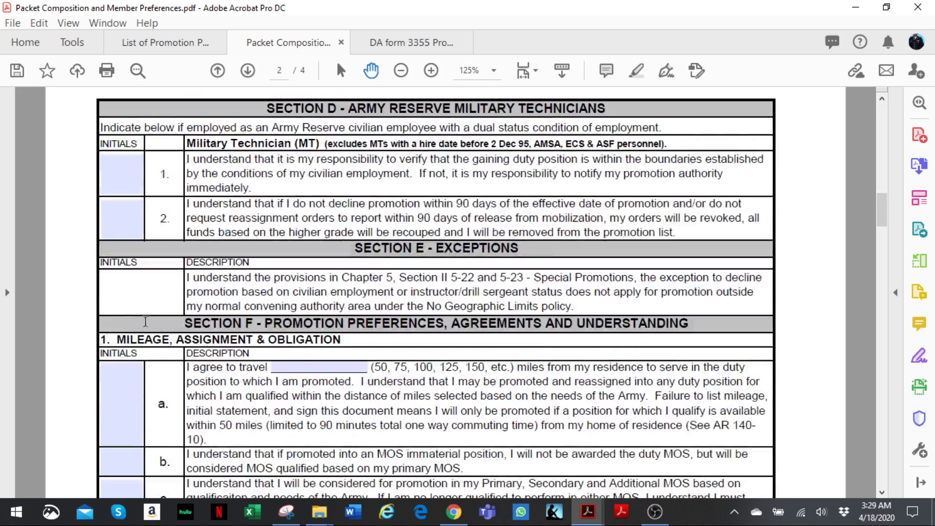
pyautogui.scroll(10, 146, 256)
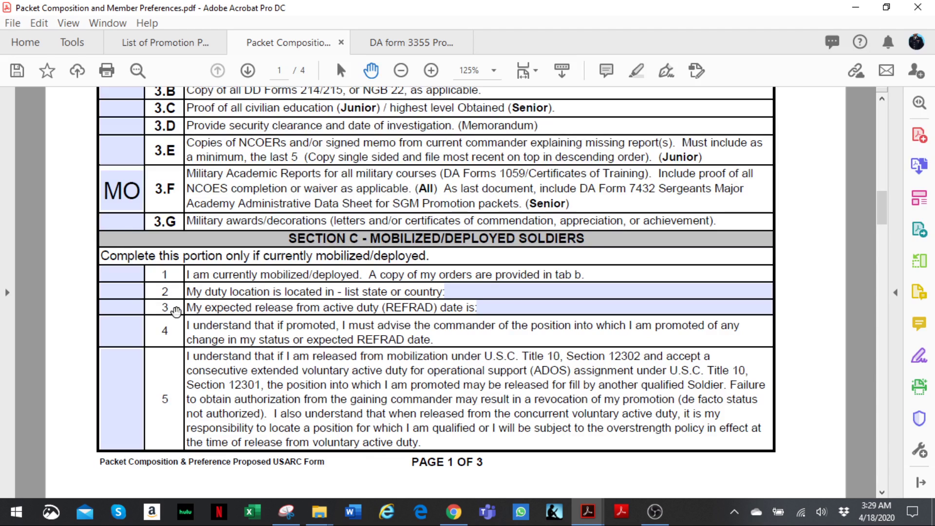
pyautogui.scroll(-10, 146, 383)
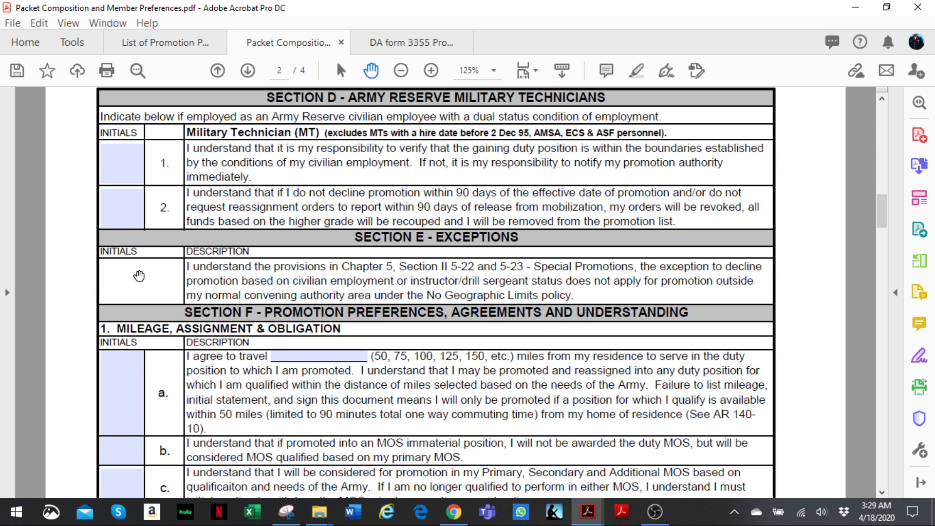
pyautogui.scroll(-2, 144, 376)
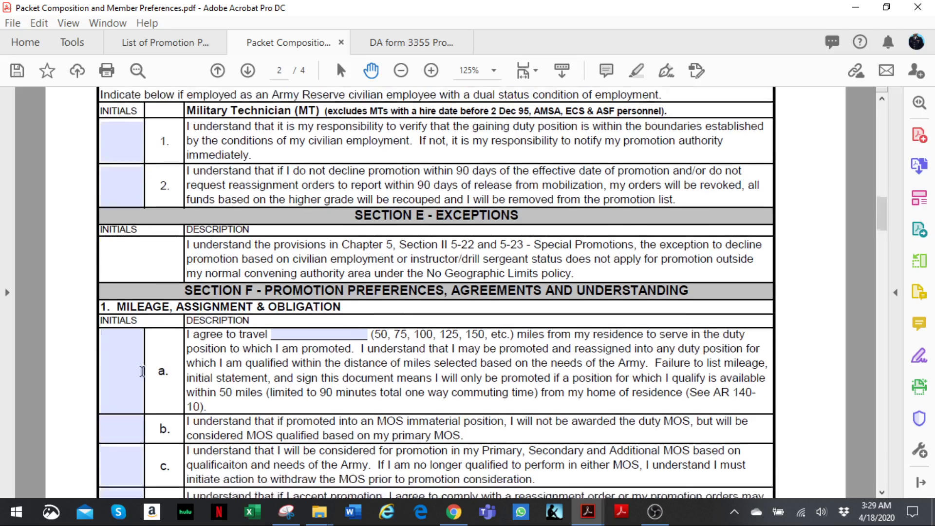
pyautogui.click(119, 329)
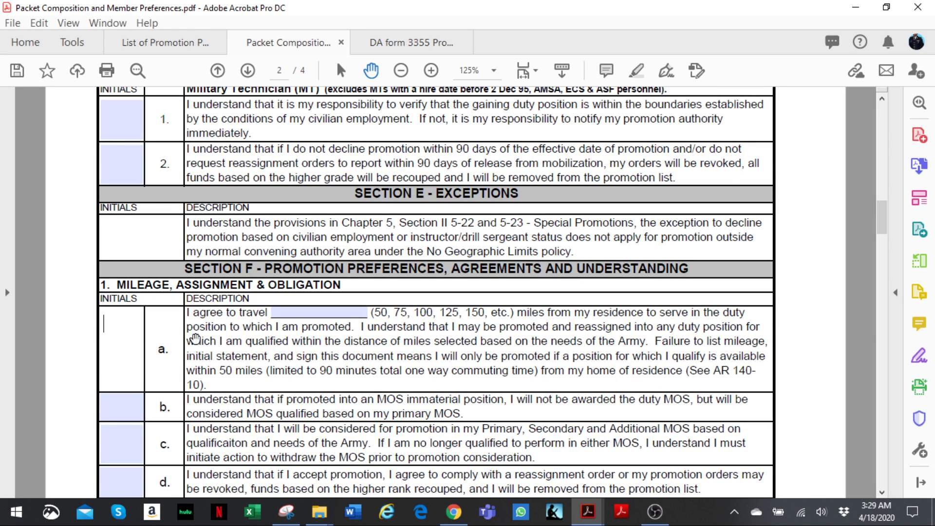
pyautogui.click(302, 313)
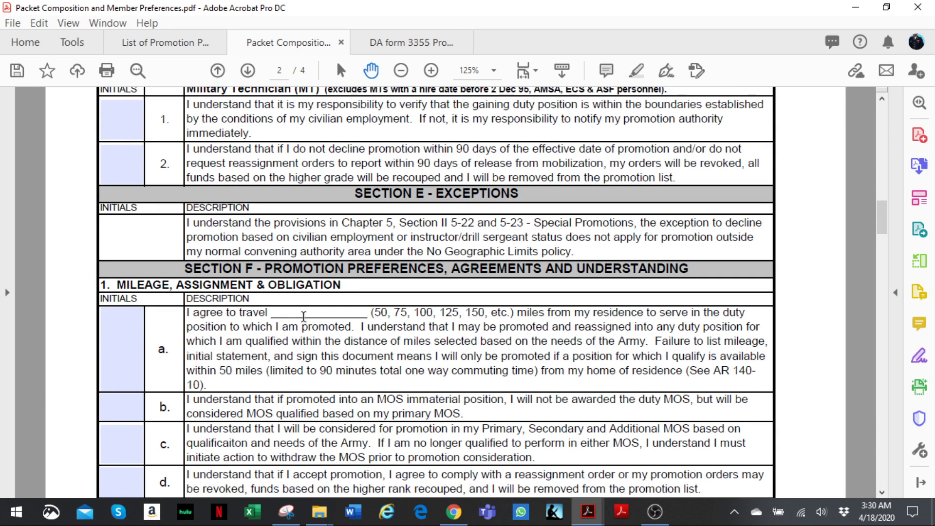
# Number the second duty-position preference row (2), below Drill Sergeant
pyautogui.scroll(-5, 303, 317)
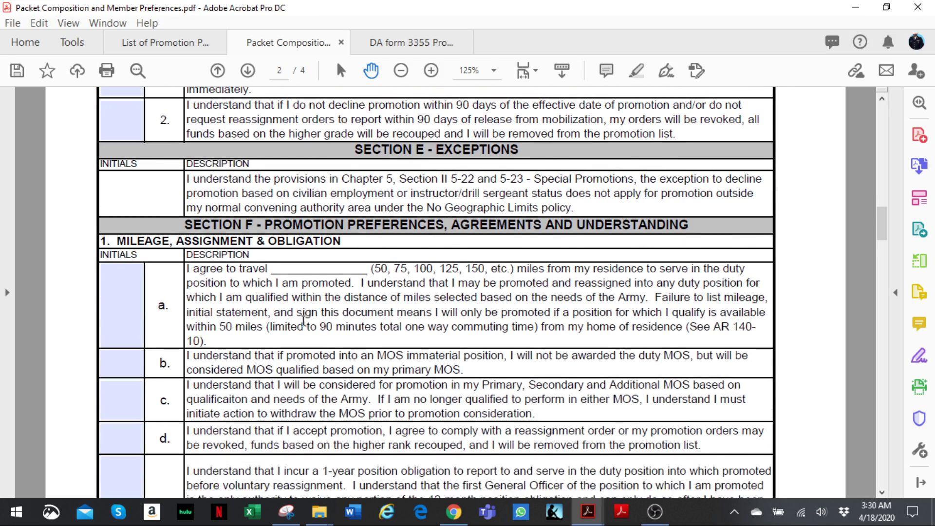
pyautogui.scroll(-8, 149, 243)
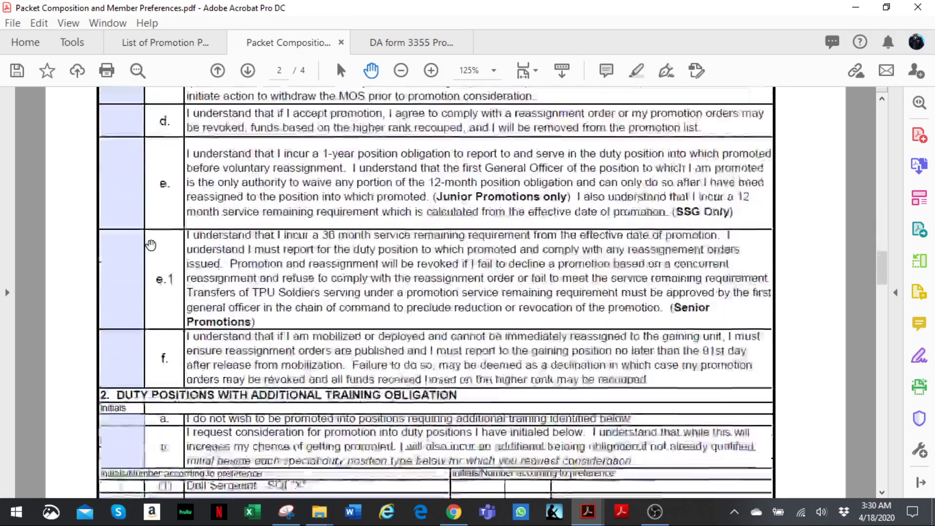
pyautogui.scroll(-2, 151, 245)
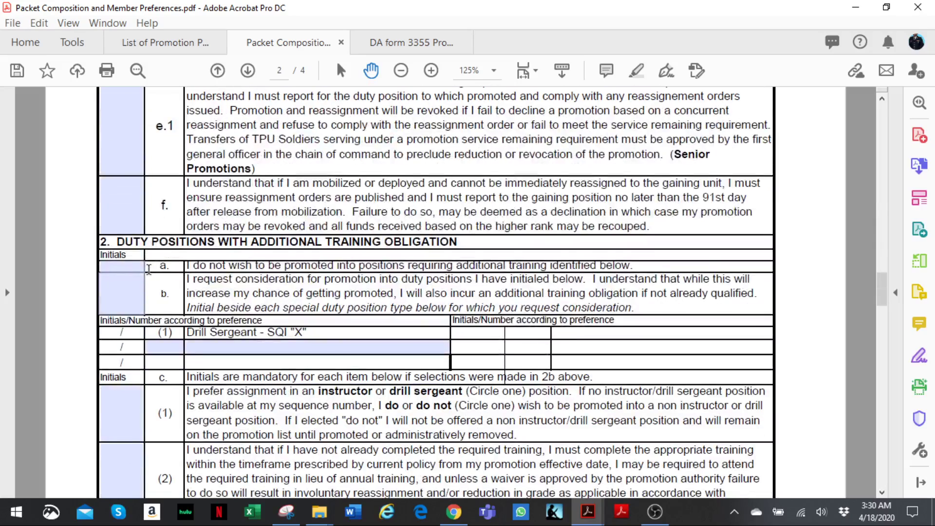
pyautogui.scroll(-12, 152, 268)
pyautogui.scroll(11, 152, 268)
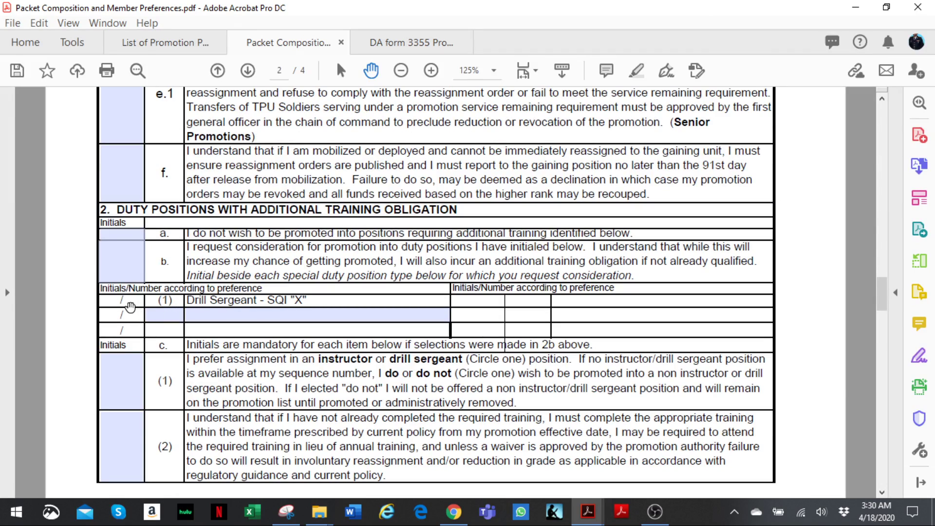
pyautogui.click(159, 309)
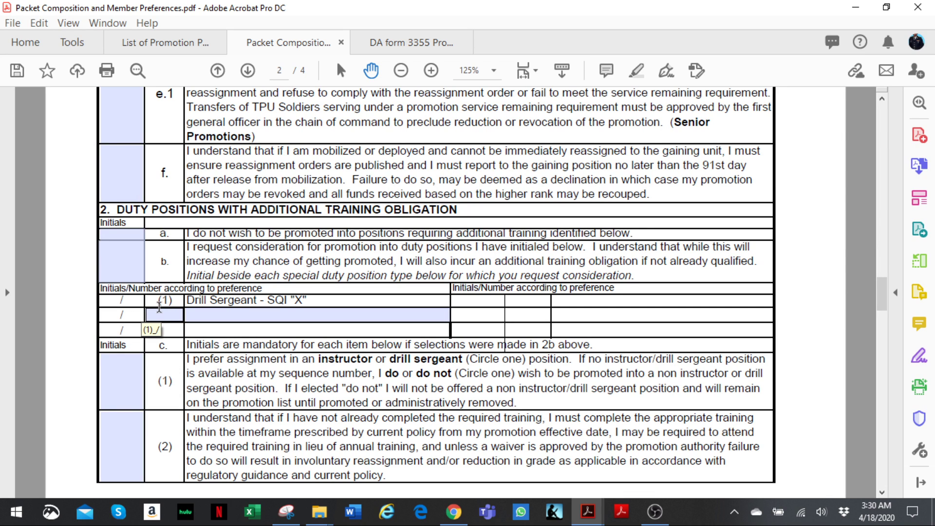
pyautogui.click(128, 255)
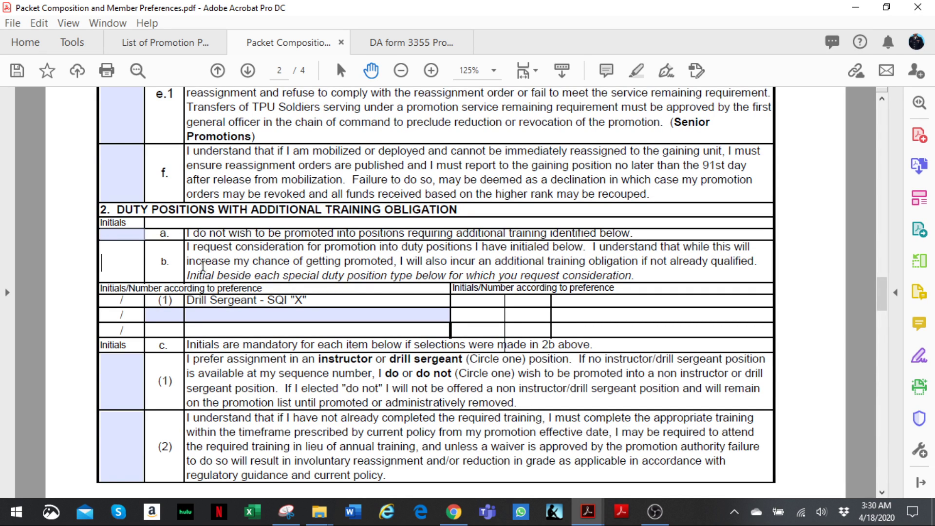
pyautogui.click(166, 316)
pyautogui.write('(2)')
# Enter INSTRUCTOR - SQI "H" as the second preferred duty position
pyautogui.click(243, 315)
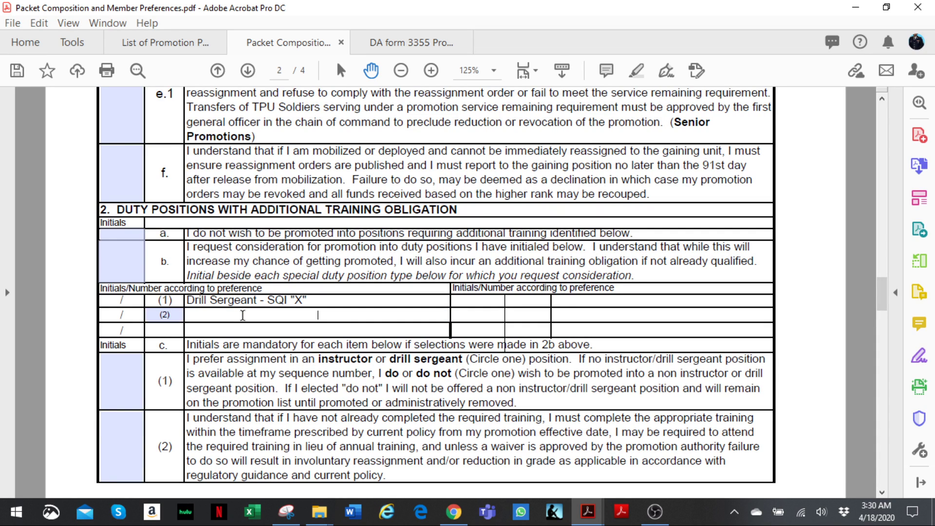
pyautogui.write('iNSTRUCTOR')
pyautogui.press('BackSpace')
pyautogui.press('BackSpace')
pyautogui.press('BackSpace')
pyautogui.press('BackSpace')
pyautogui.press('BackSpace')
pyautogui.press('BackSpace')
pyautogui.press('BackSpace')
pyautogui.press('BackSpace')
pyautogui.press('BackSpace')
pyautogui.press('BackSpace')
pyautogui.write('INSTRUCTOR - SQI')
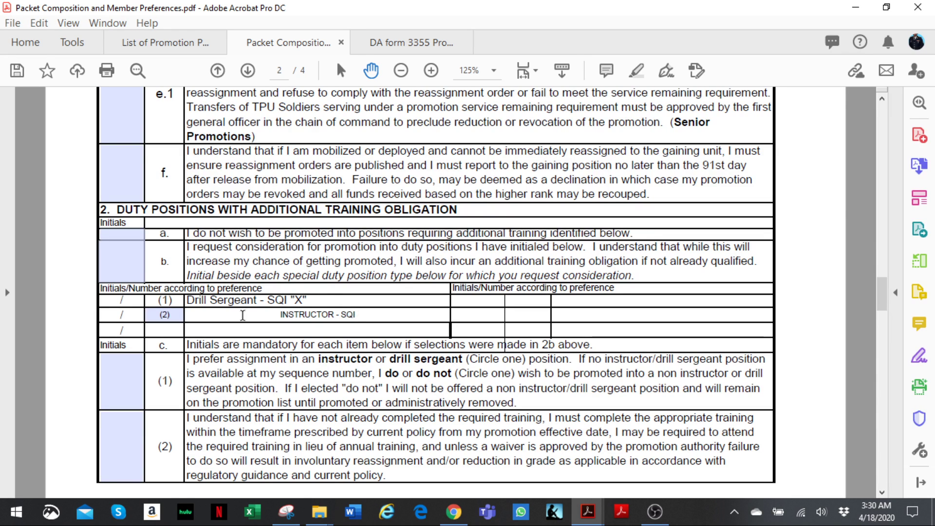
pyautogui.write(' "H')
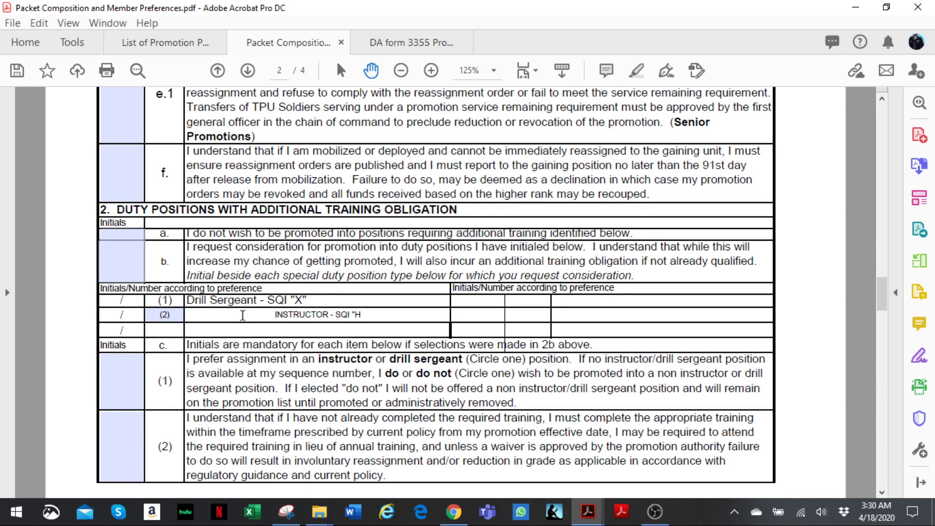
pyautogui.write('"')
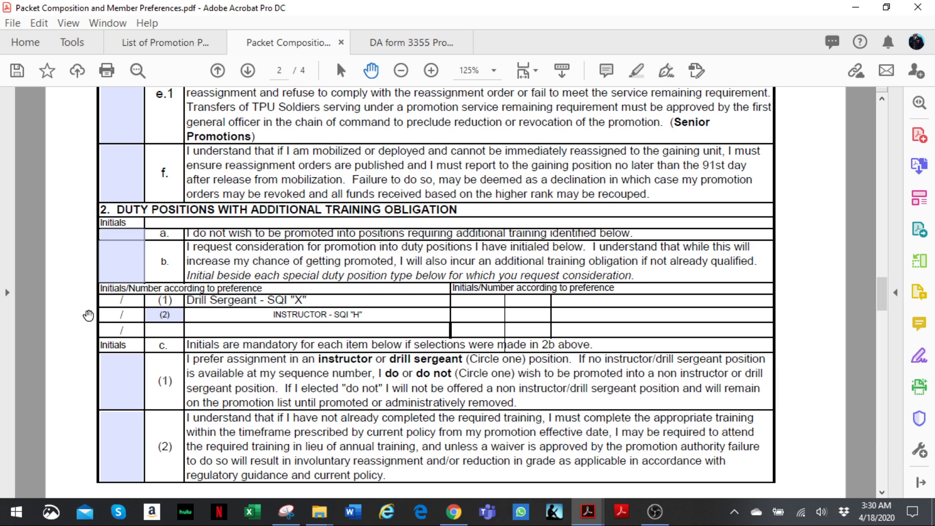
# Commit the instructor preference and scroll to the WLC waiver initials field
pyautogui.click(110, 309)
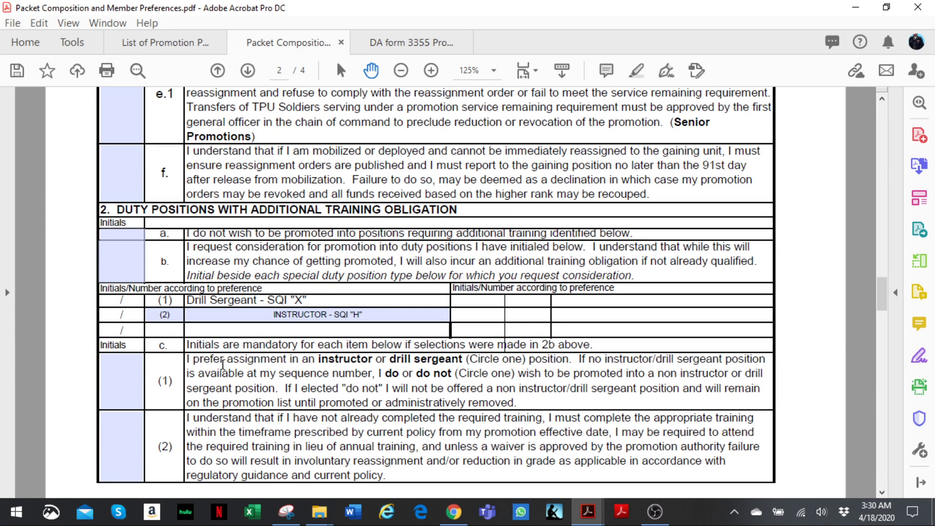
pyautogui.scroll(-10, 195, 370)
pyautogui.scroll(-8, 169, 333)
pyautogui.scroll(1, 170, 326)
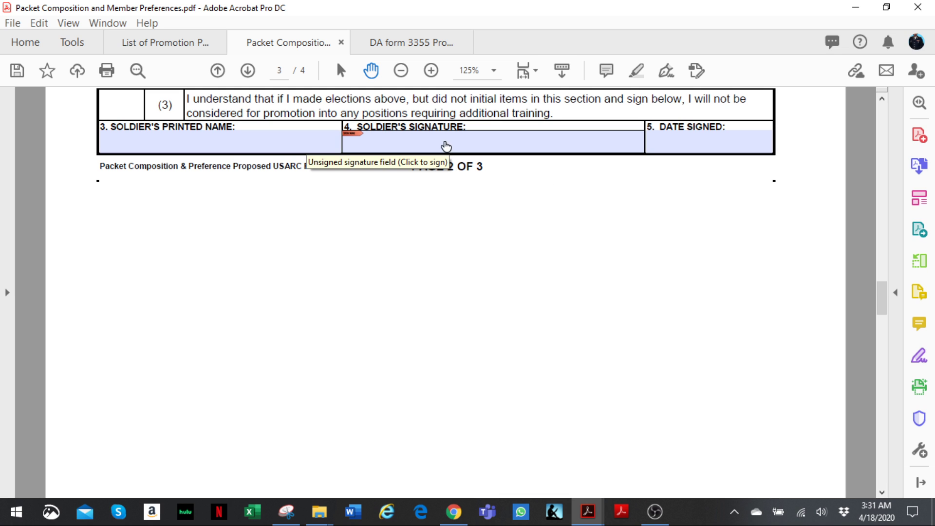
pyautogui.scroll(-3, 324, 238)
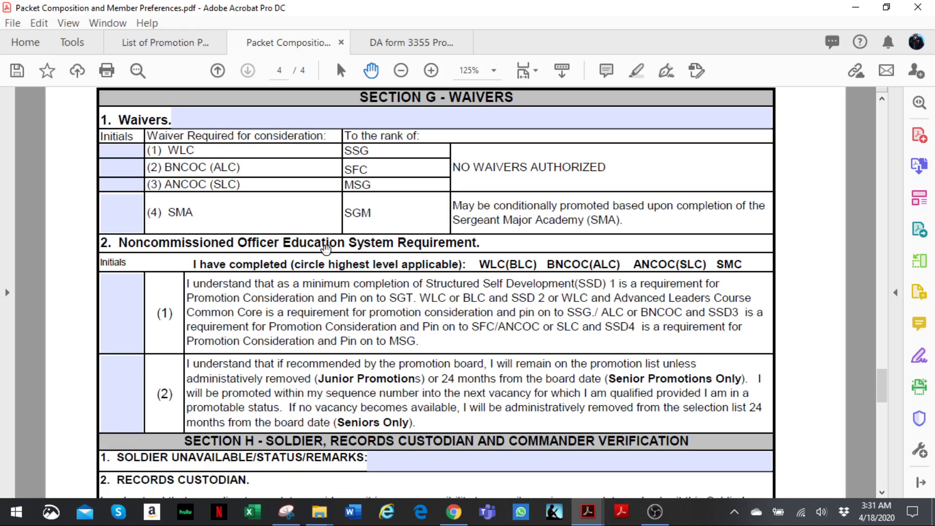
pyautogui.click(132, 148)
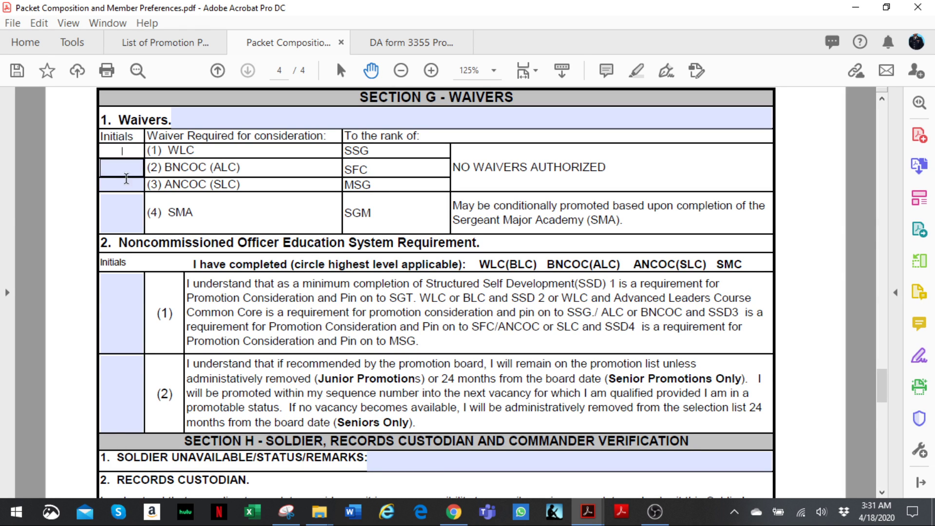
# Review page 3's Soldier, First Sergeant and Commander certification blocks, then bring OBS forward
pyautogui.scroll(-2, 137, 215)
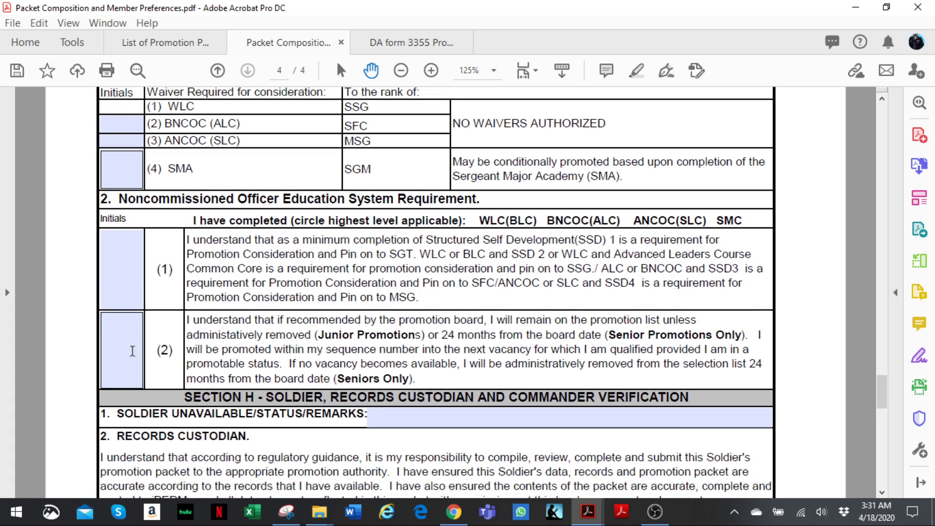
pyautogui.scroll(-7, 146, 341)
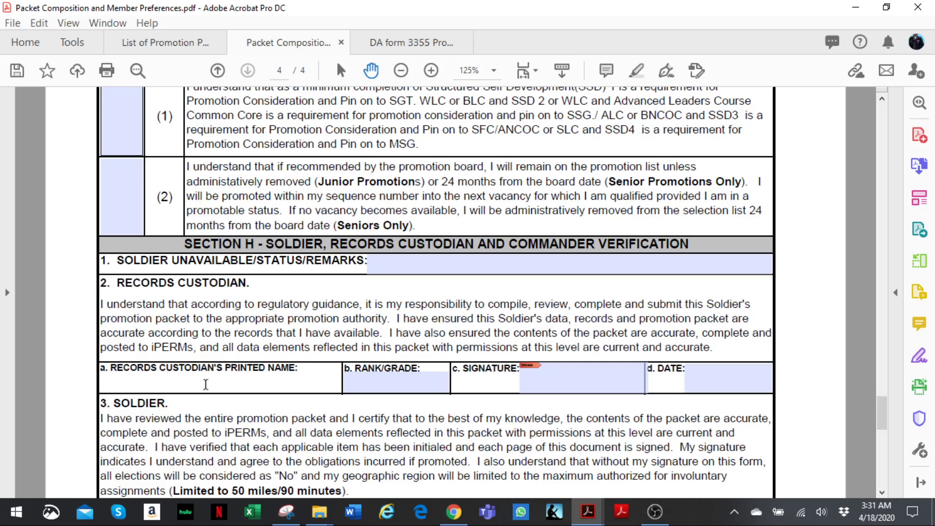
pyautogui.scroll(-1, 205, 384)
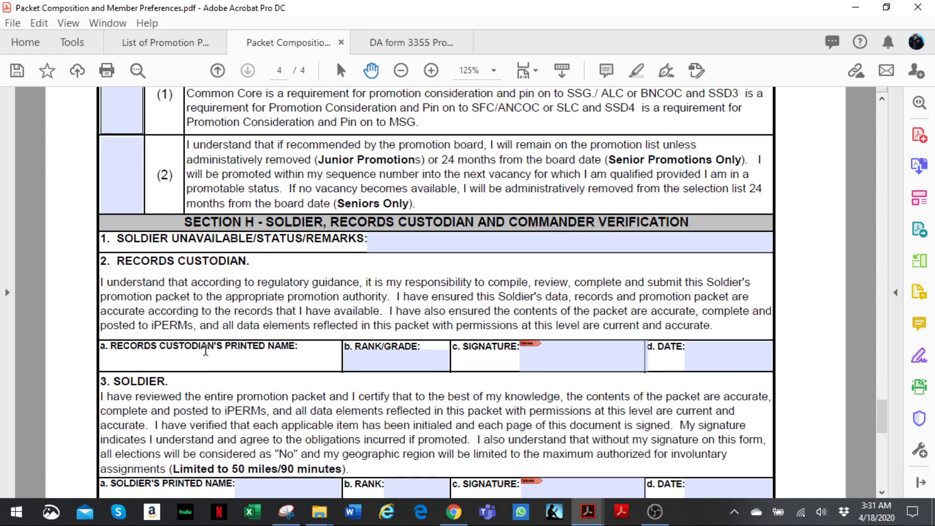
pyautogui.click(224, 359)
pyautogui.scroll(-5, 249, 390)
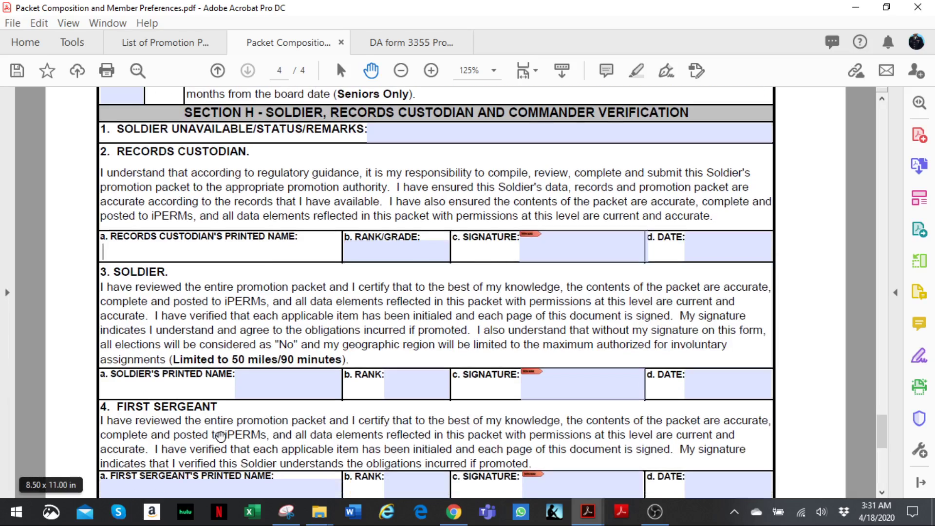
pyautogui.scroll(-3, 168, 405)
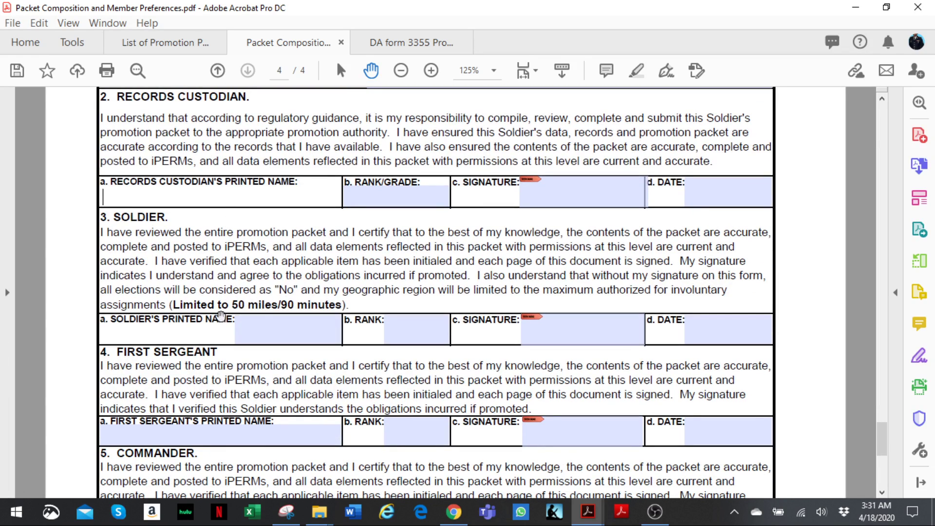
pyautogui.scroll(-7, 188, 403)
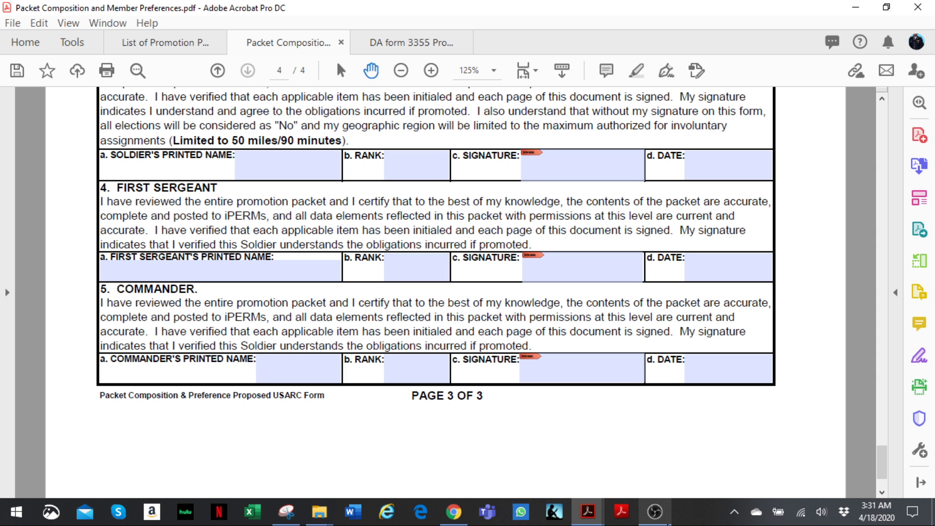
pyautogui.click(657, 520)
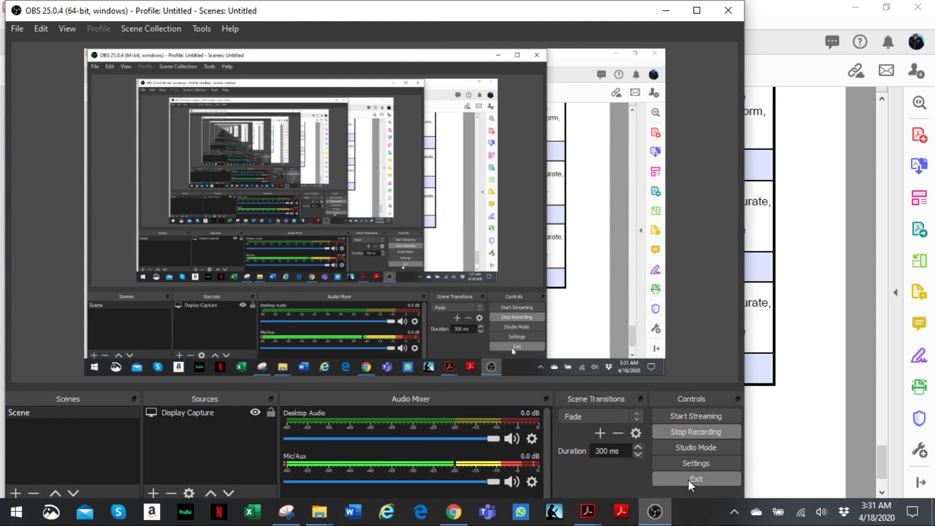